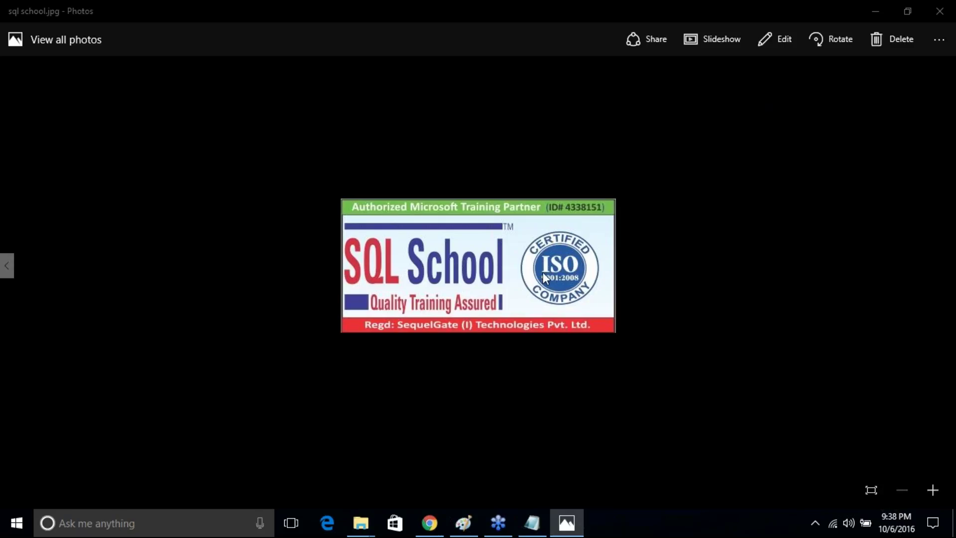
Step: View the COMPUTER_RESTART_FAILED error screenshot full screen in Paint, then return to the normal view
key("alt+Tab")
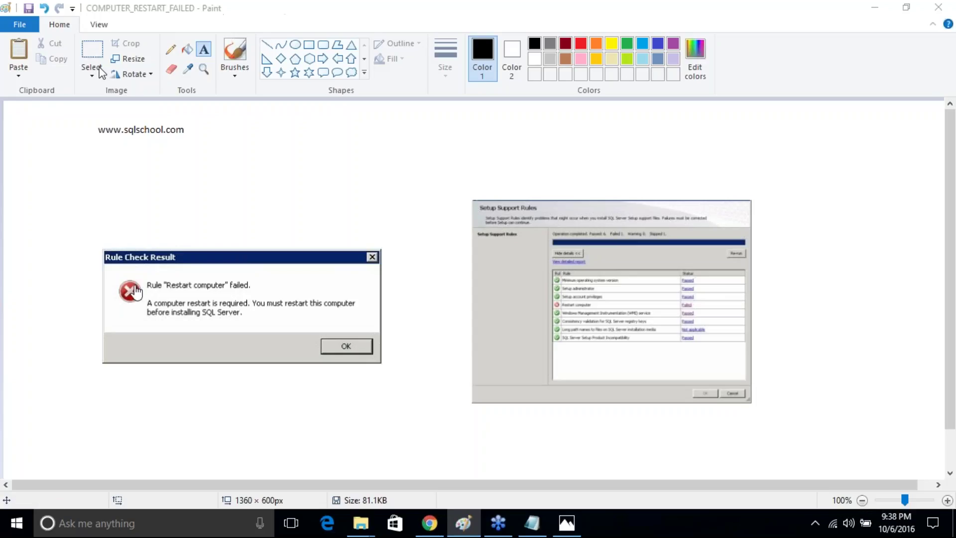
left_click(98, 26)
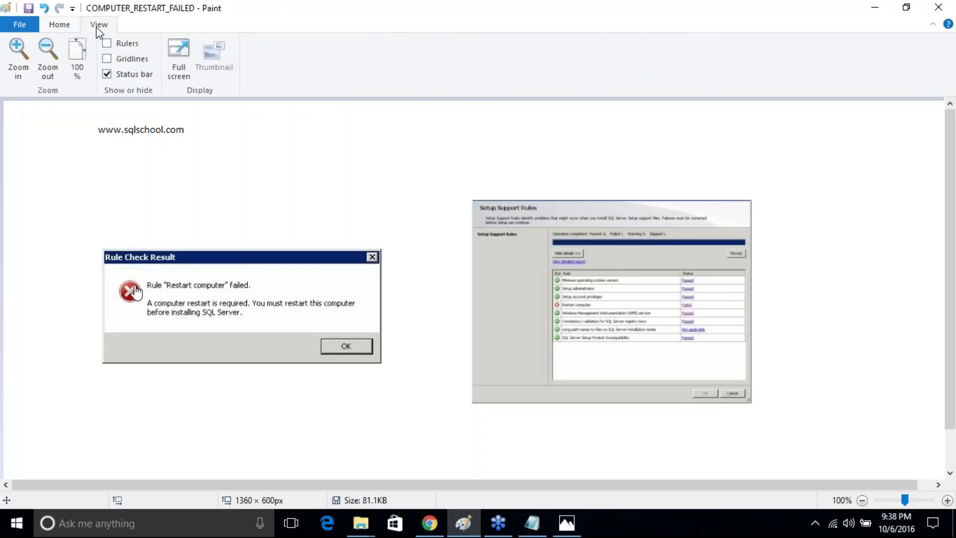
left_click(183, 60)
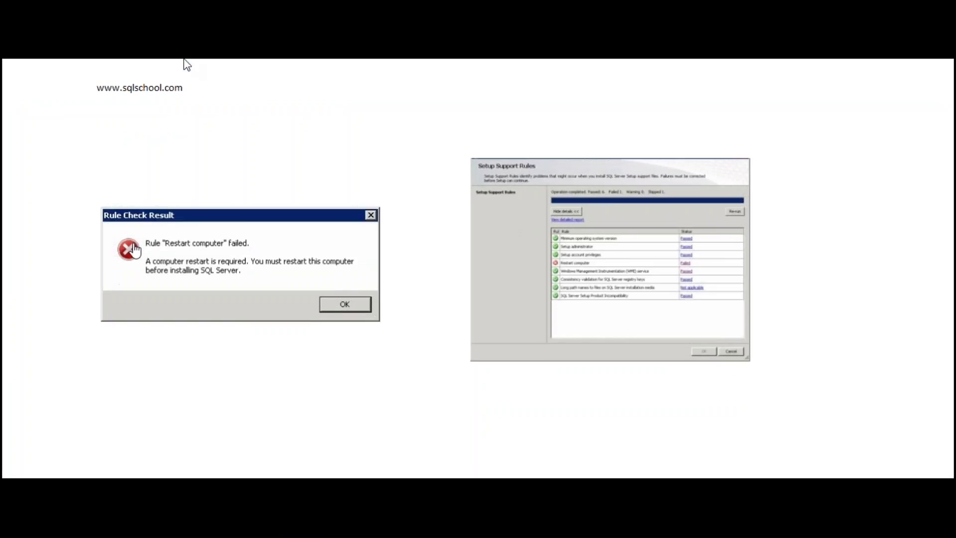
left_click(760, 99)
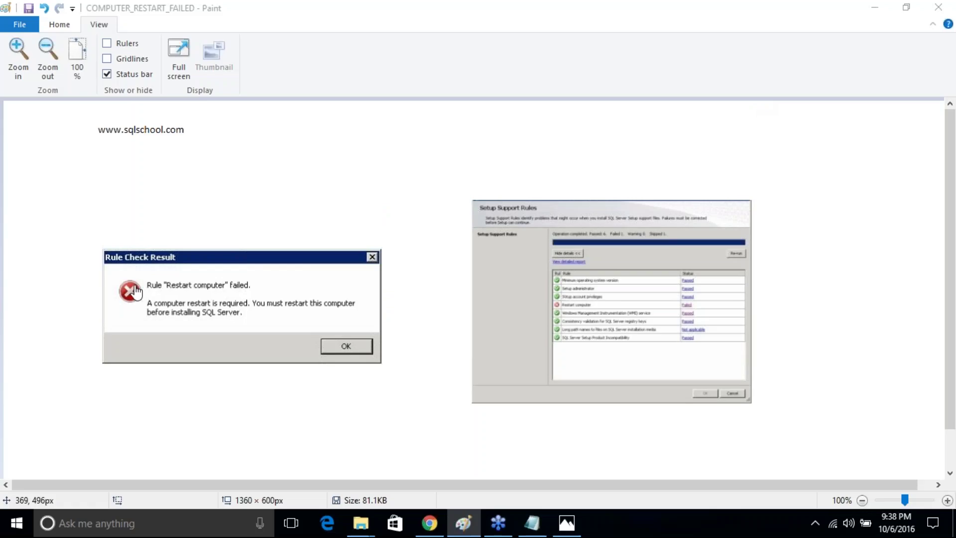
Step: Launch Registry Editor by running regedit from the Run dialog
left_click(186, 533)
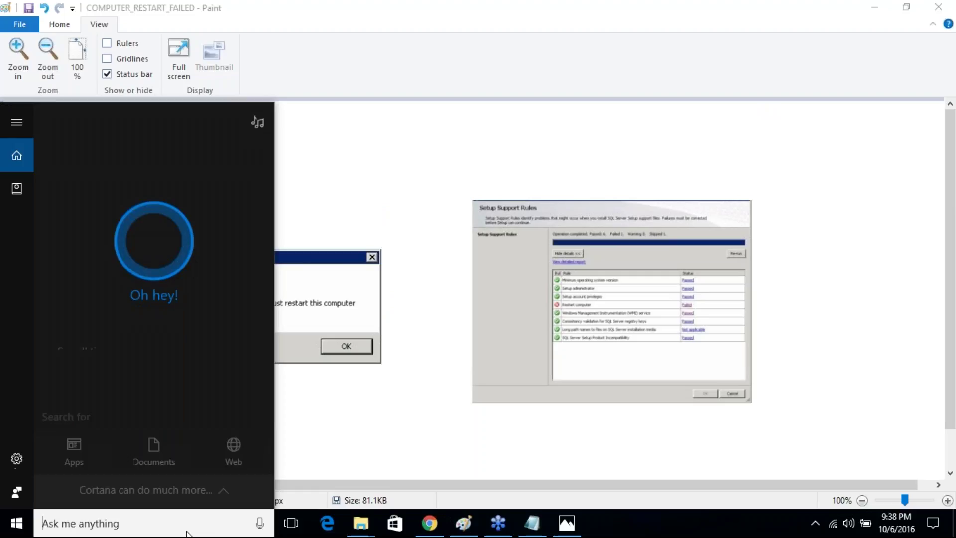
key("super+r")
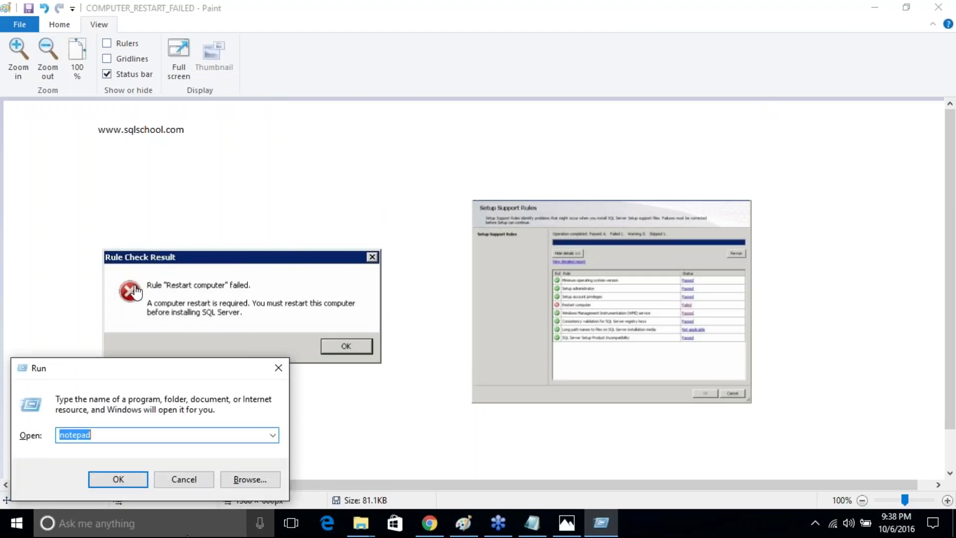
type("regedit")
key("Return")
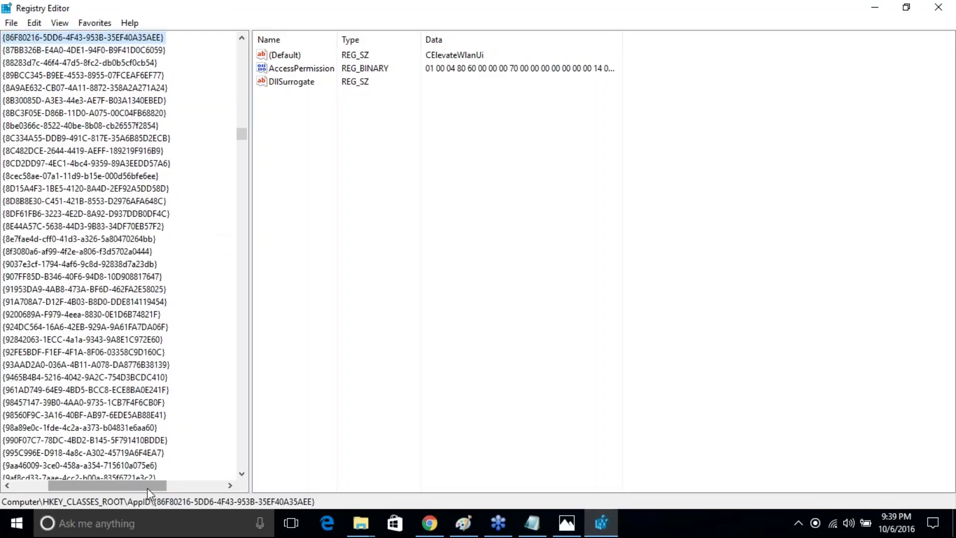
Step: Scroll the key tree to the top and collapse HKEY_CLASSES_ROOT so only the five root keys show
left_click_drag(109, 486, 75, 485)
left_click_drag(241, 134, 244, 41)
left_click(23, 50)
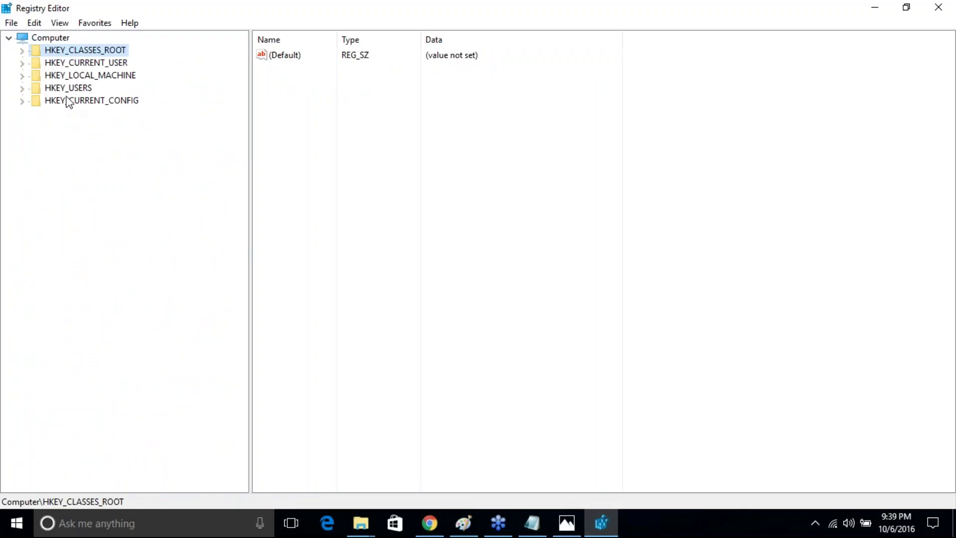
Step: Expand HKEY_LOCAL_MACHINE > SYSTEM > CurrentControlSet > Control and scroll down to Session Manager
left_click(22, 78)
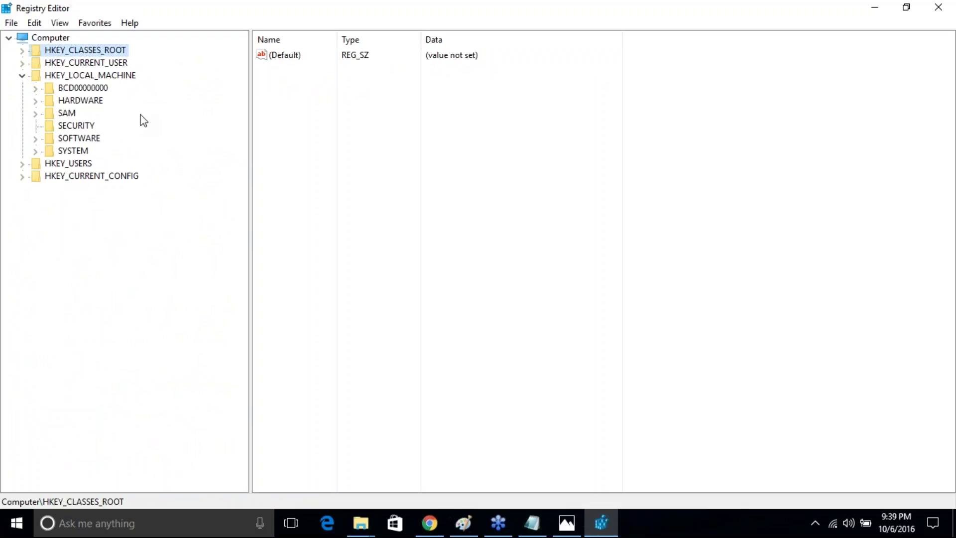
left_click(37, 152)
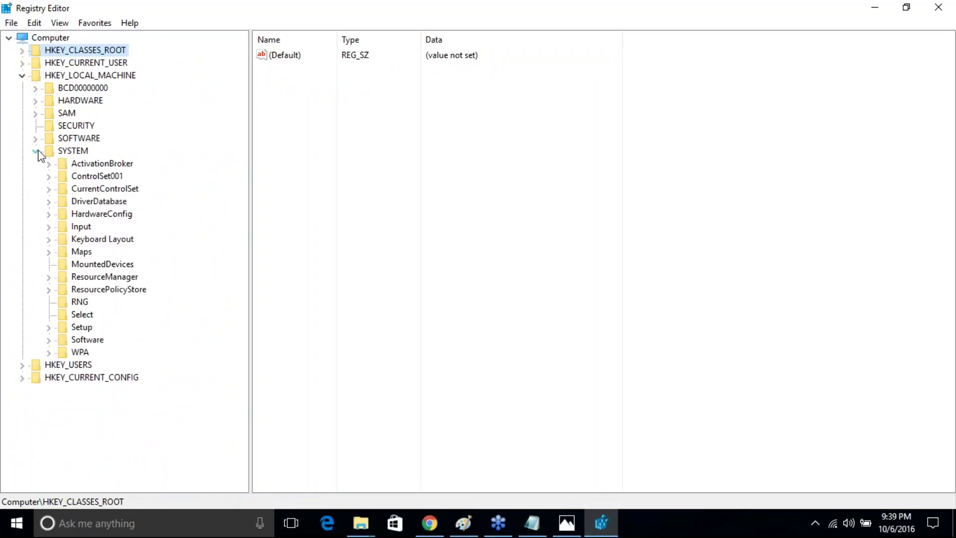
left_click(79, 190)
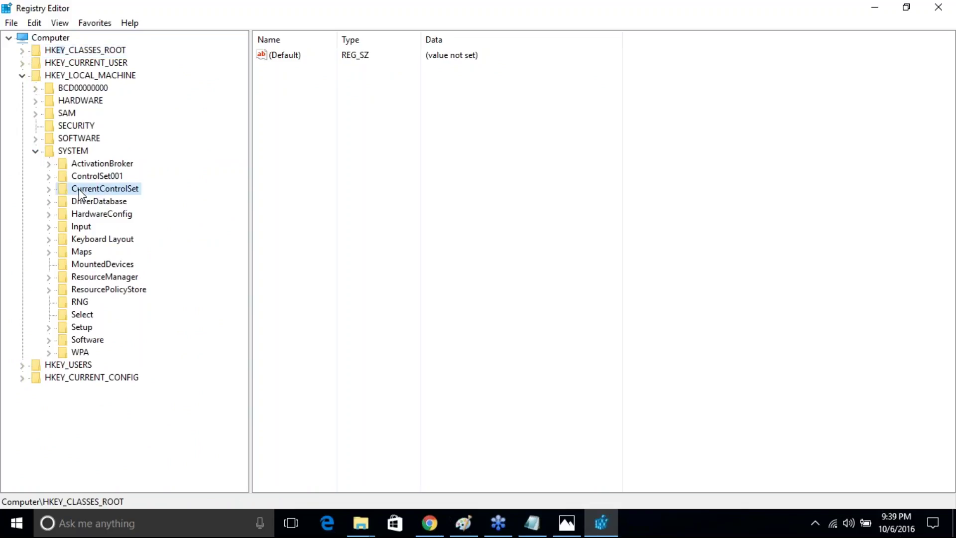
left_click(50, 189)
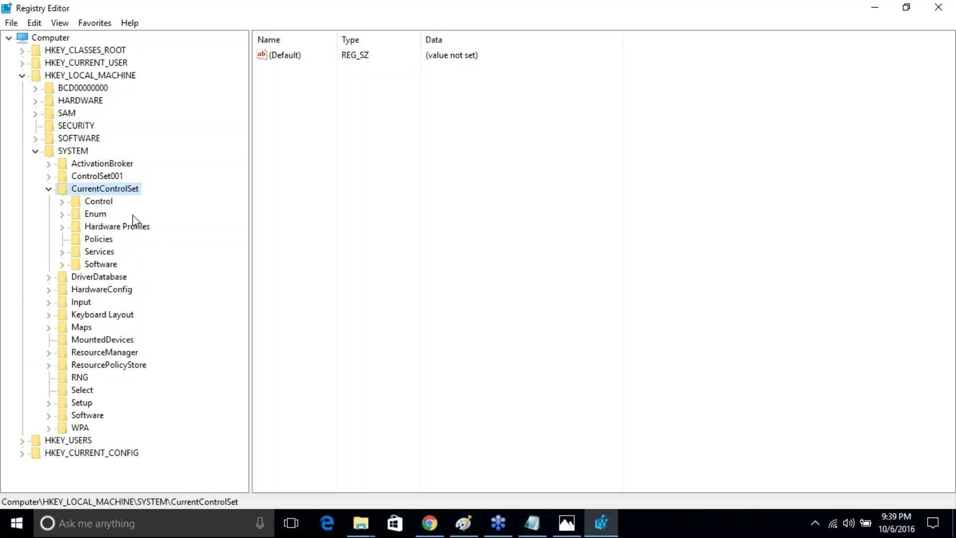
left_click(61, 202)
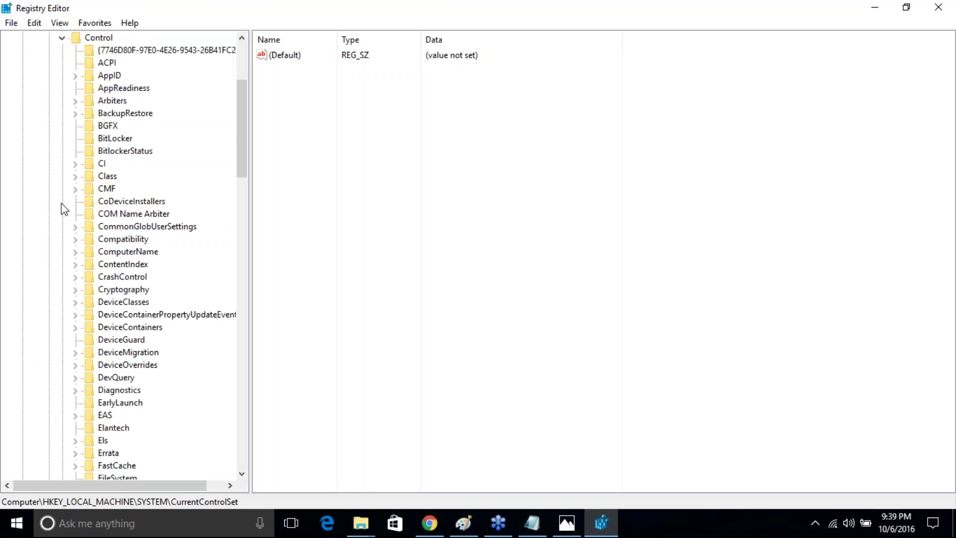
mouse_move(238, 133)
left_mouse_down()
mouse_move(236, 141)
mouse_move(237, 129)
left_mouse_up()
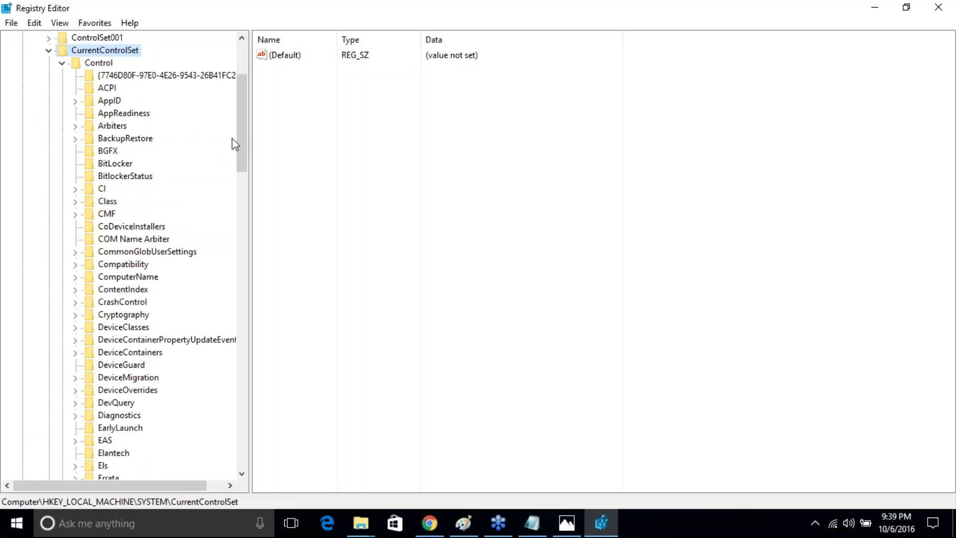
left_click_drag(245, 148, 229, 341)
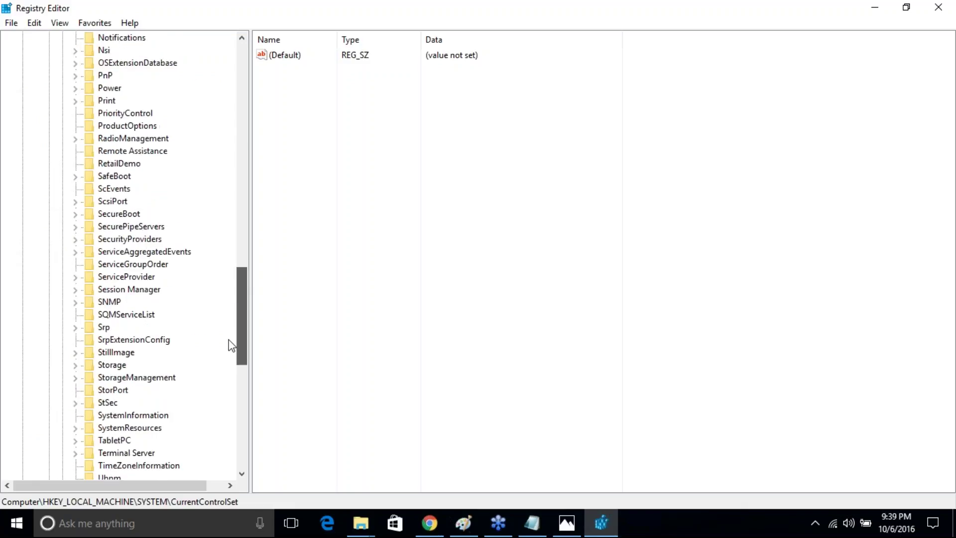
Step: Show Session Manager's values, widen the Name column, and select PendingFileRenameOperations
left_click(133, 290)
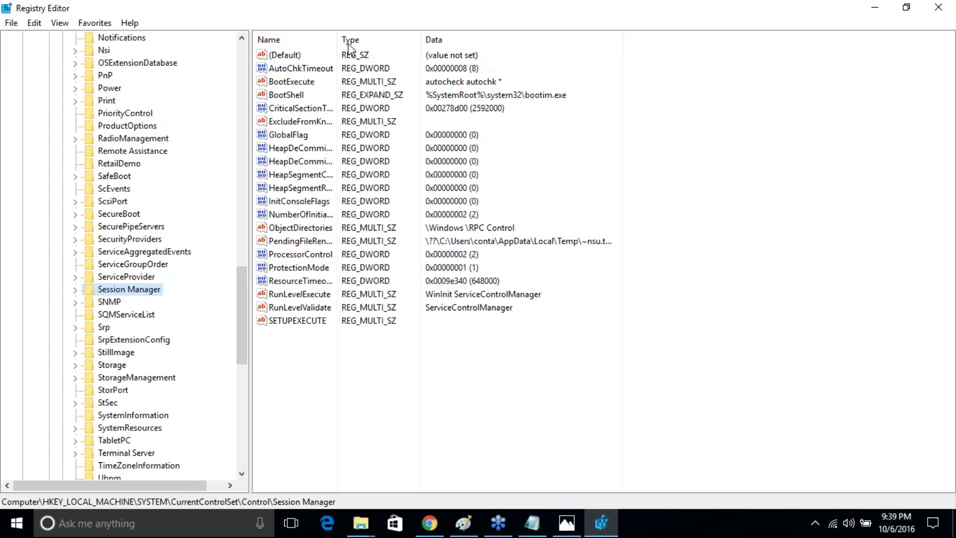
left_click_drag(337, 33, 462, 34)
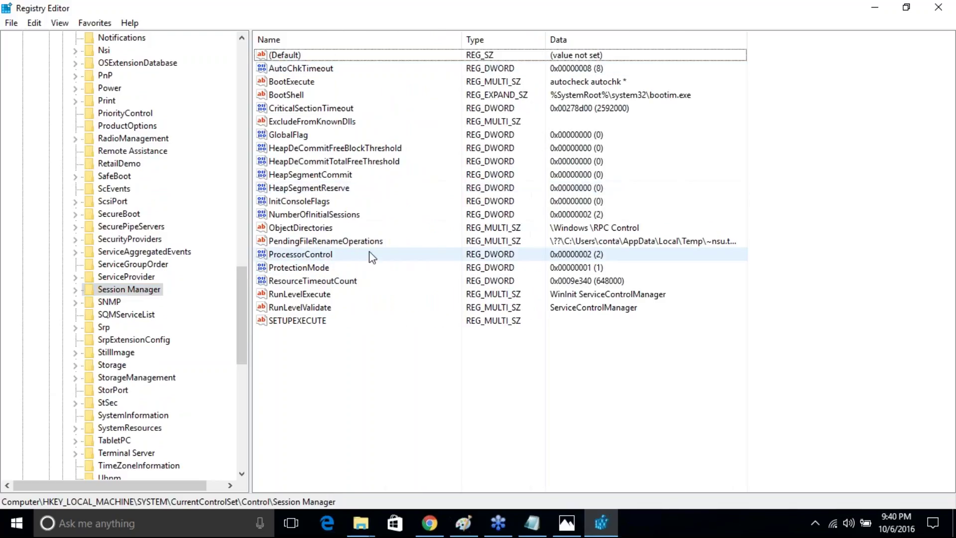
left_click(367, 244)
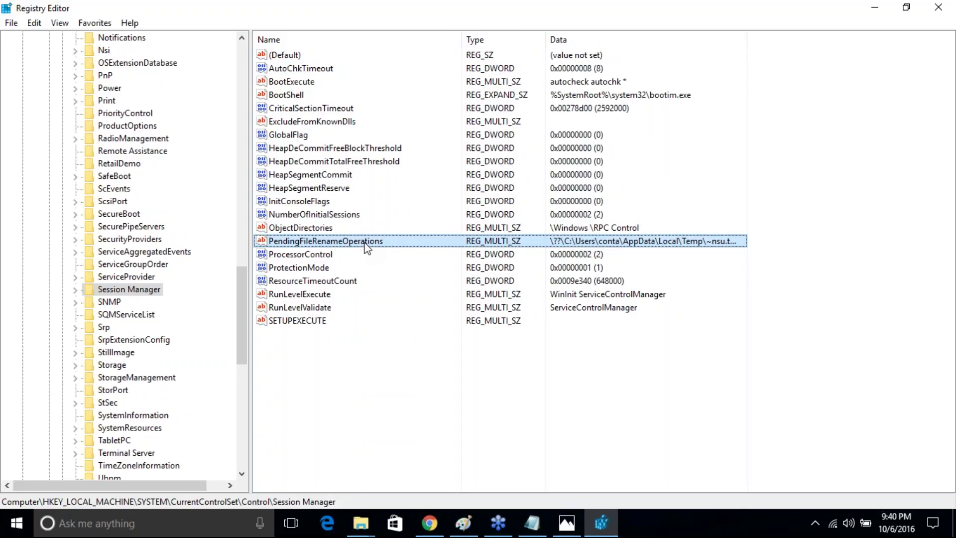
Step: Open PendingFileRenameOperations in the Edit Multi-String dialog and scroll through its pending rename paths
double_click(367, 244)
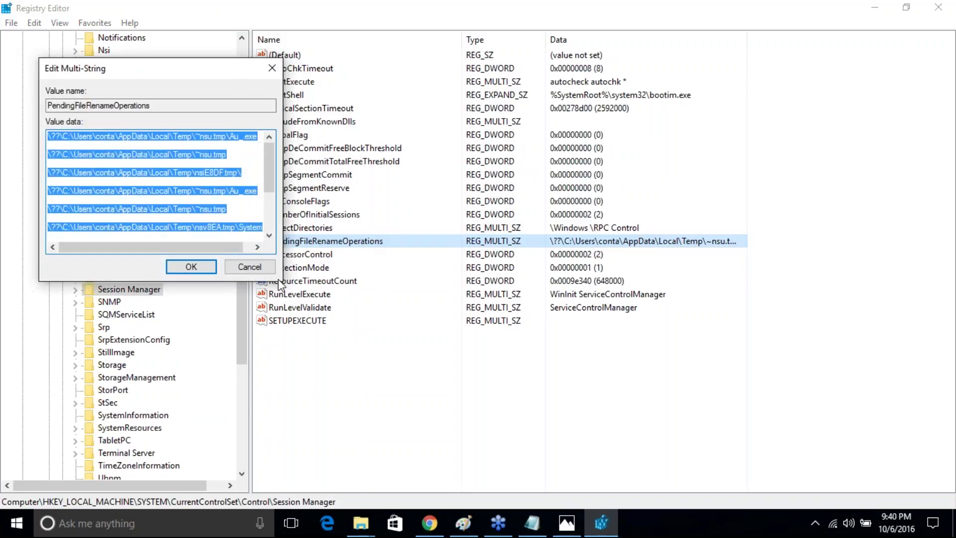
left_click(172, 174)
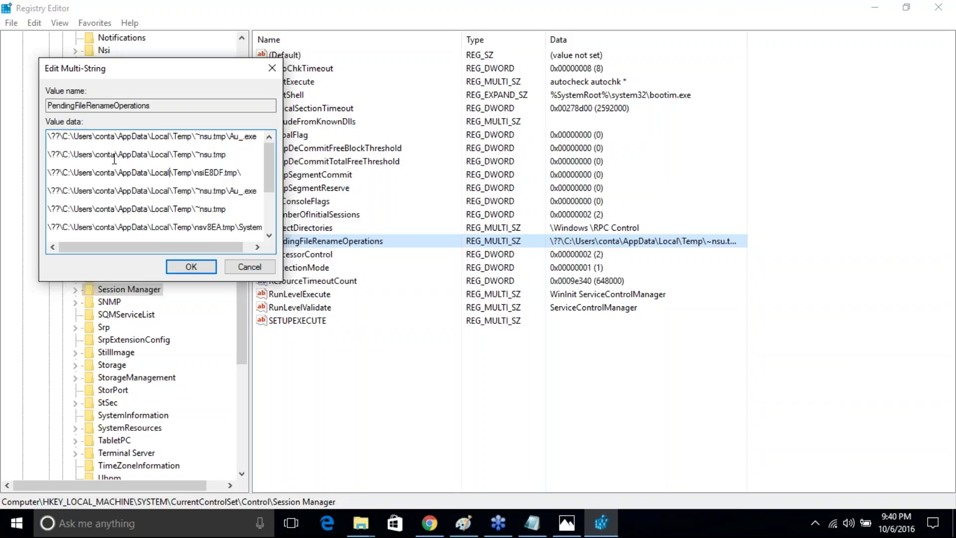
left_click_drag(57, 105, 189, 210)
scroll(188, 207, "down", 1)
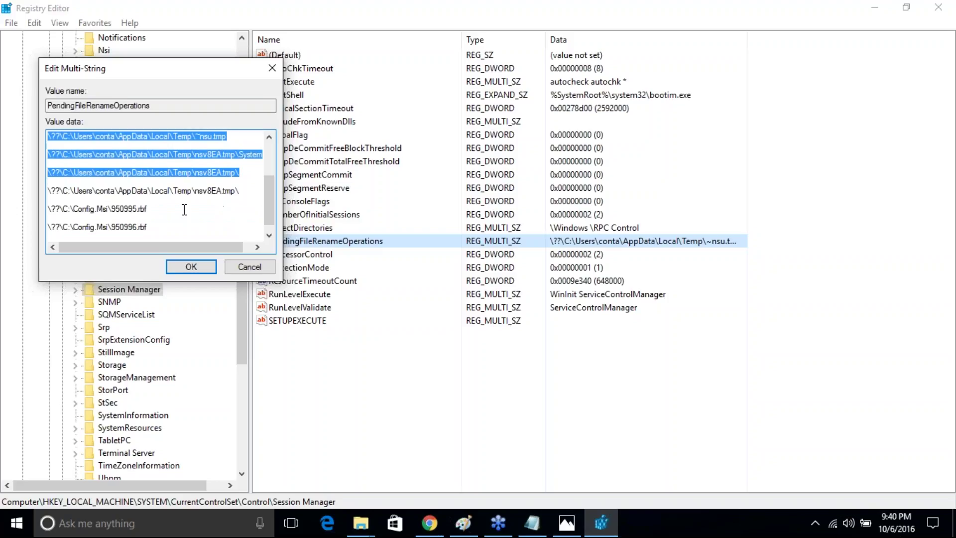
scroll(184, 210, "down", 1)
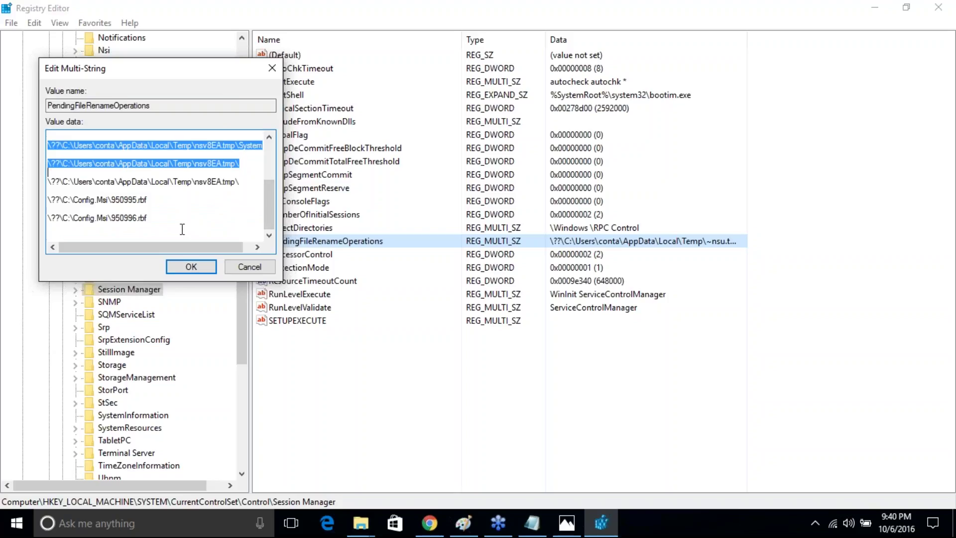
Step: Select and delete all the value data, then save the empty value with OK
left_click(183, 230)
key("ctrl+a")
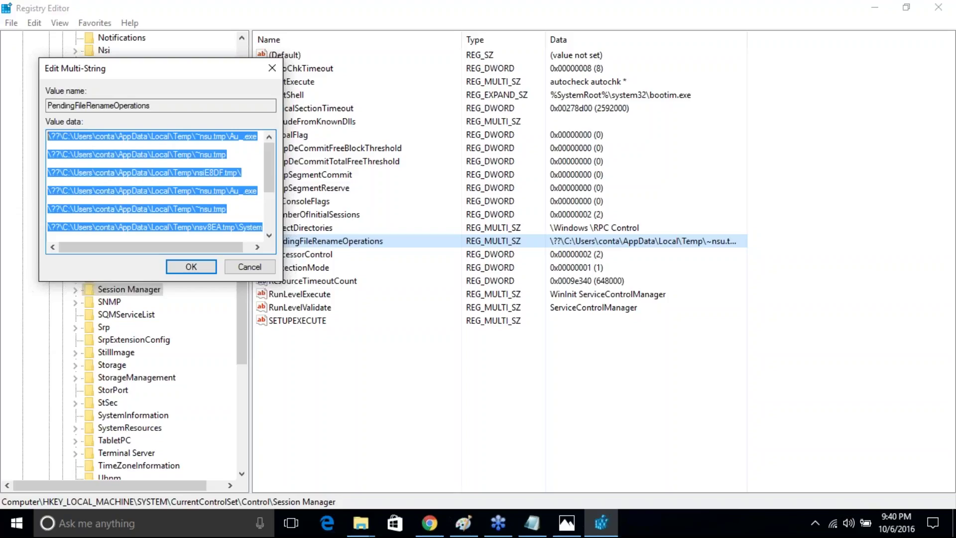
key("Delete")
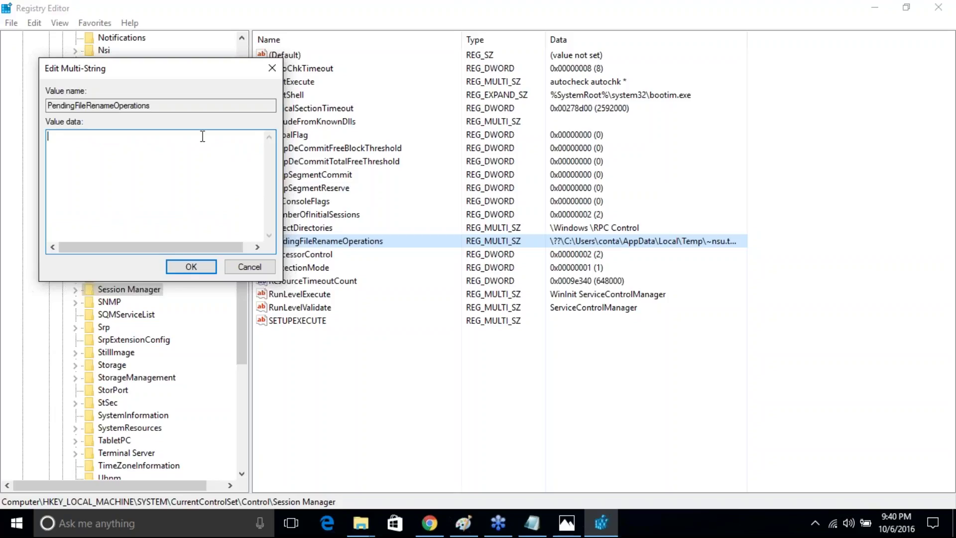
left_click_drag(192, 76, 443, 275)
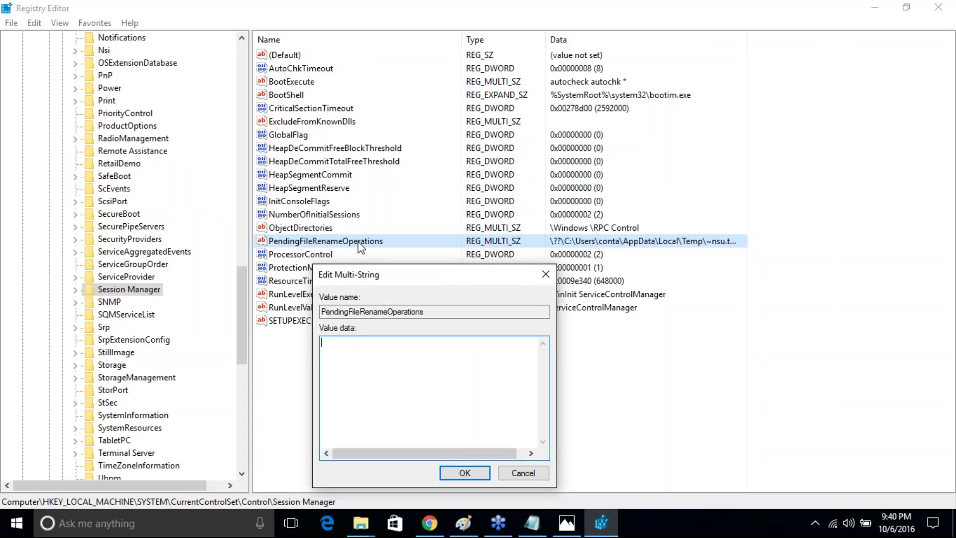
left_click(465, 474)
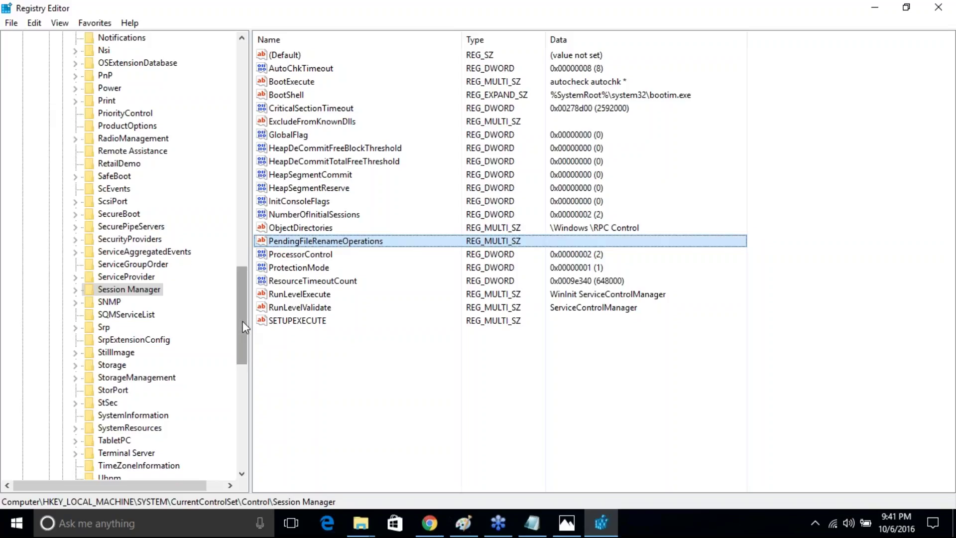
Step: Scroll the tree up and browse HKEY_LOCAL_MACHINE > SYSTEM > CurrentControlSet > Control
left_click_drag(241, 325, 241, 102)
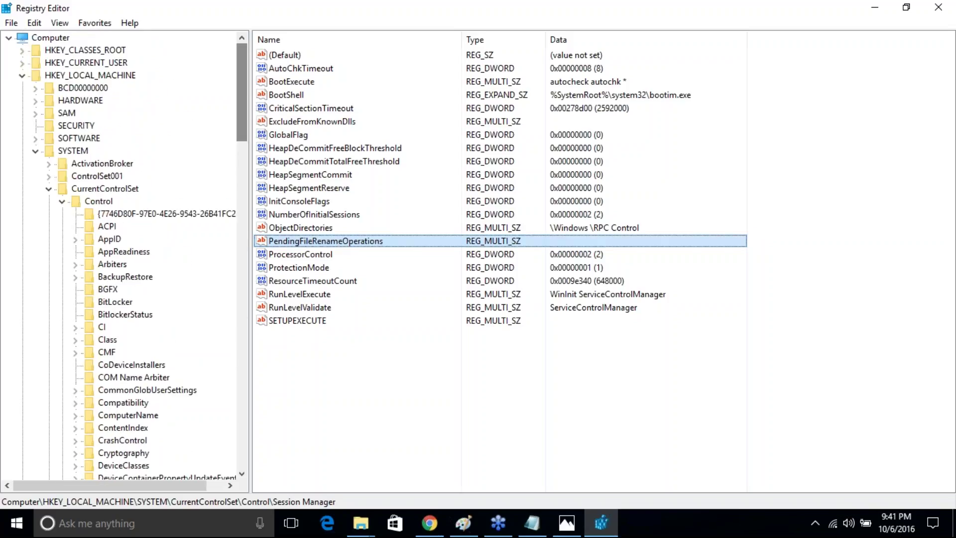
left_click(75, 76)
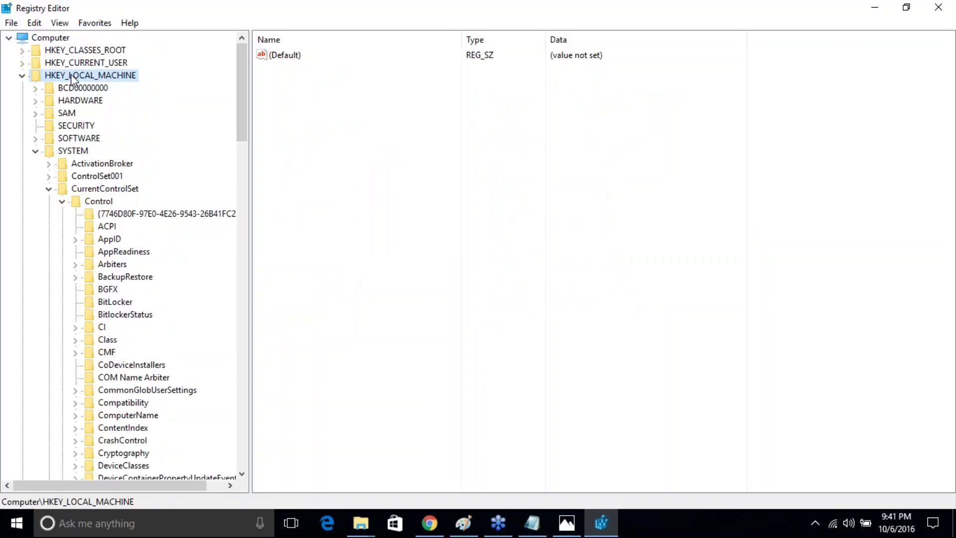
left_click(73, 151)
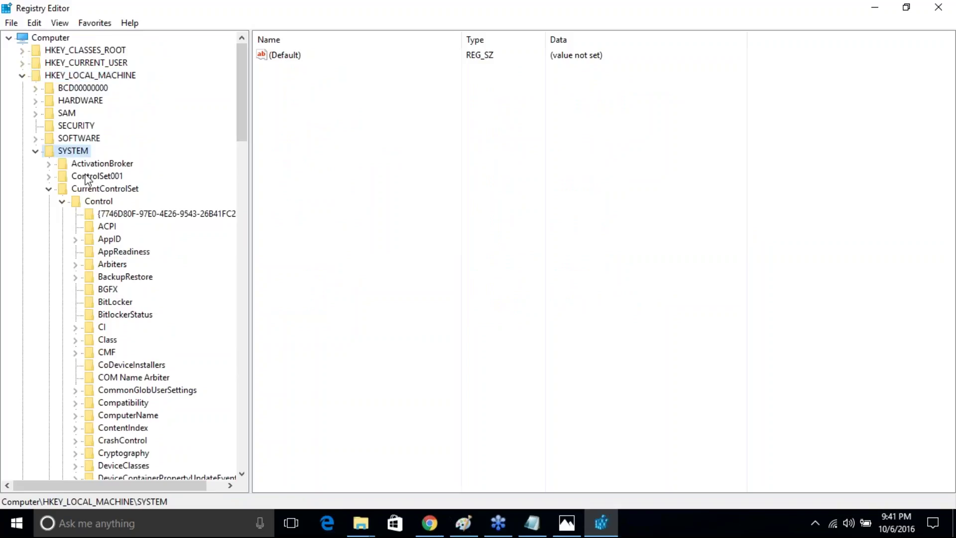
left_click(94, 188)
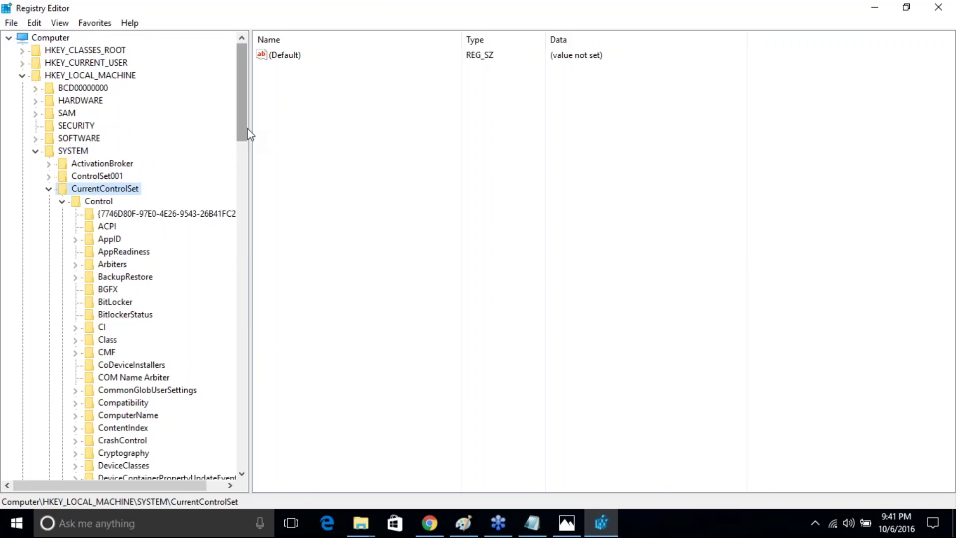
left_click(102, 201)
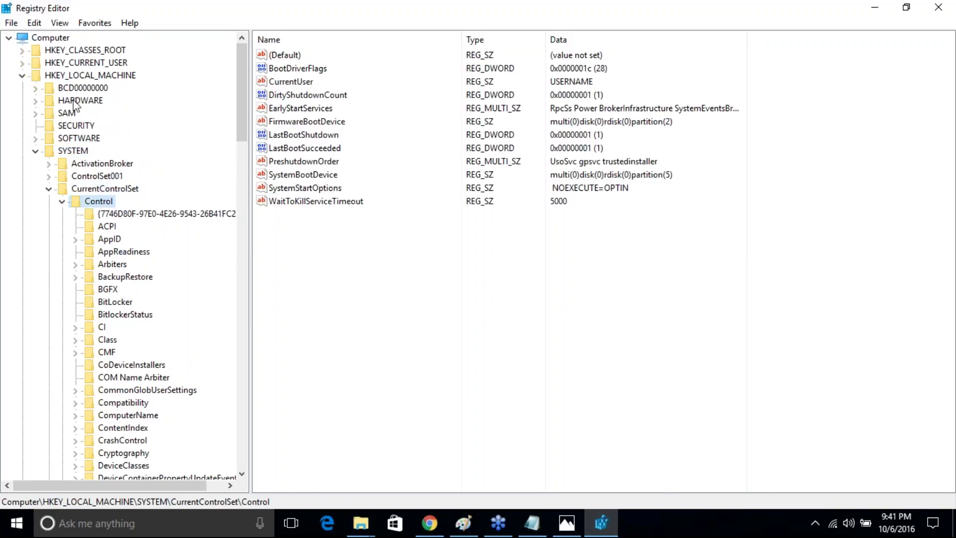
Step: Re-browse to Control, open Session Manager, and select PendingFileRenameOperations
left_click(70, 77)
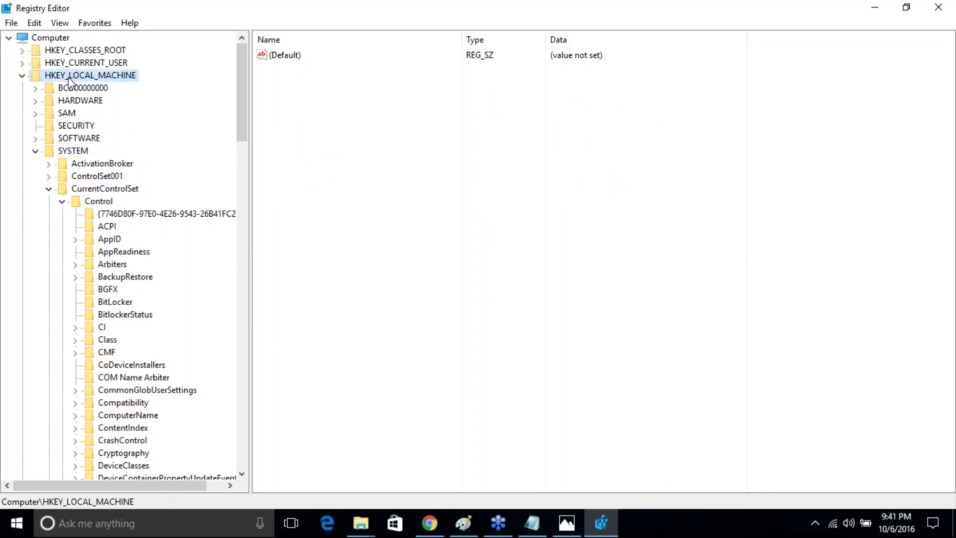
left_click(70, 151)
left_click(96, 190)
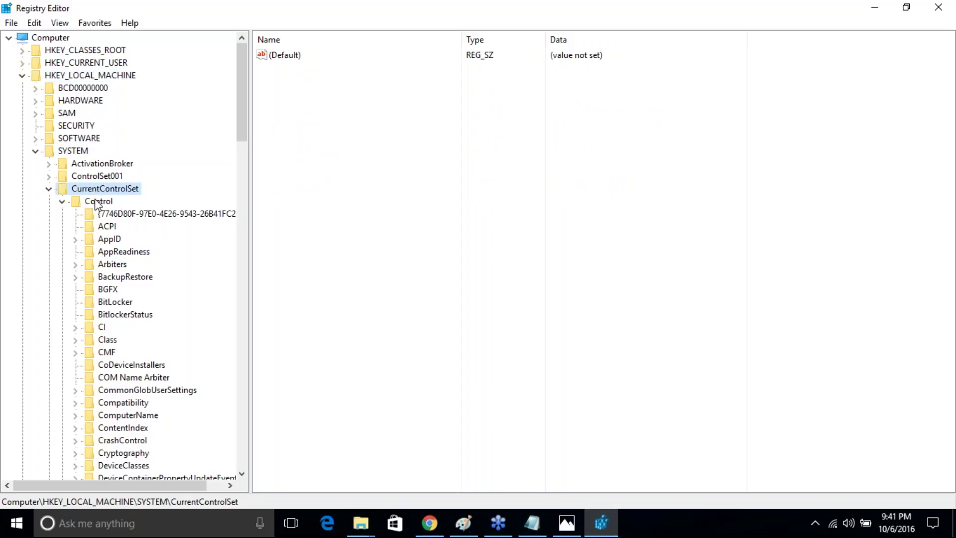
left_click(96, 203)
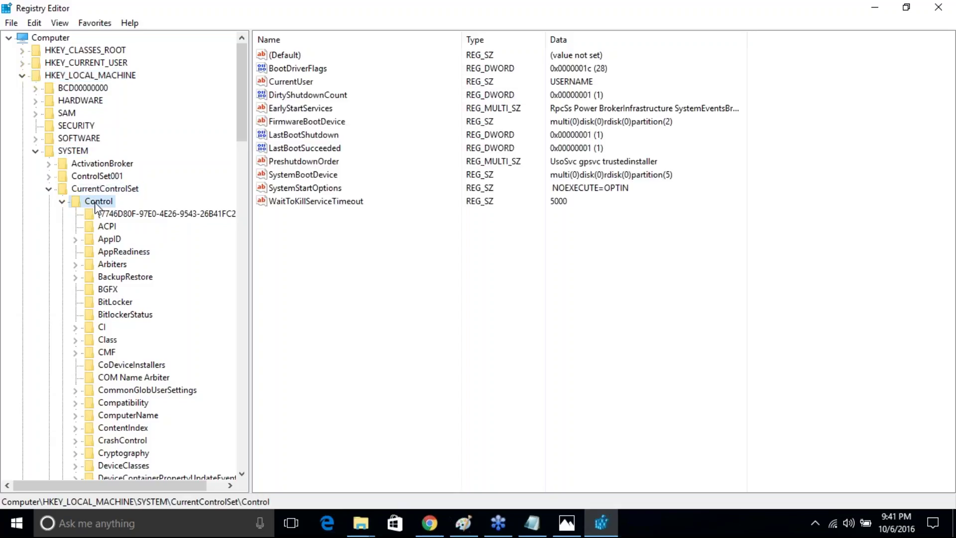
left_click_drag(243, 115, 232, 356)
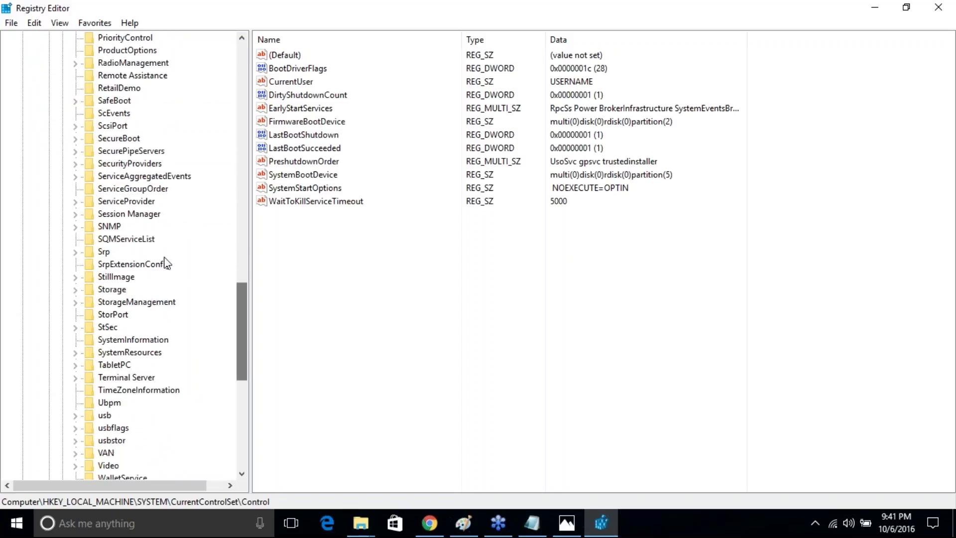
left_click(128, 214)
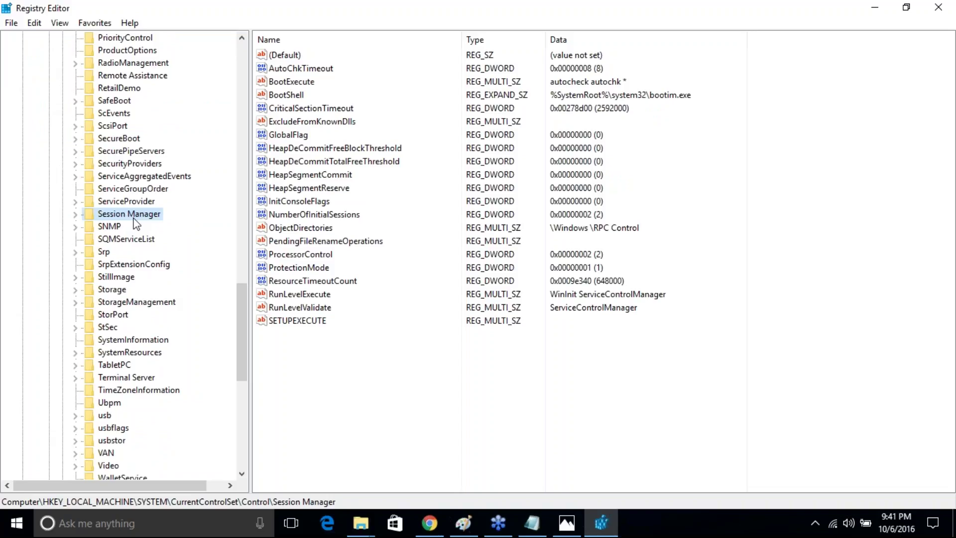
left_click(293, 242)
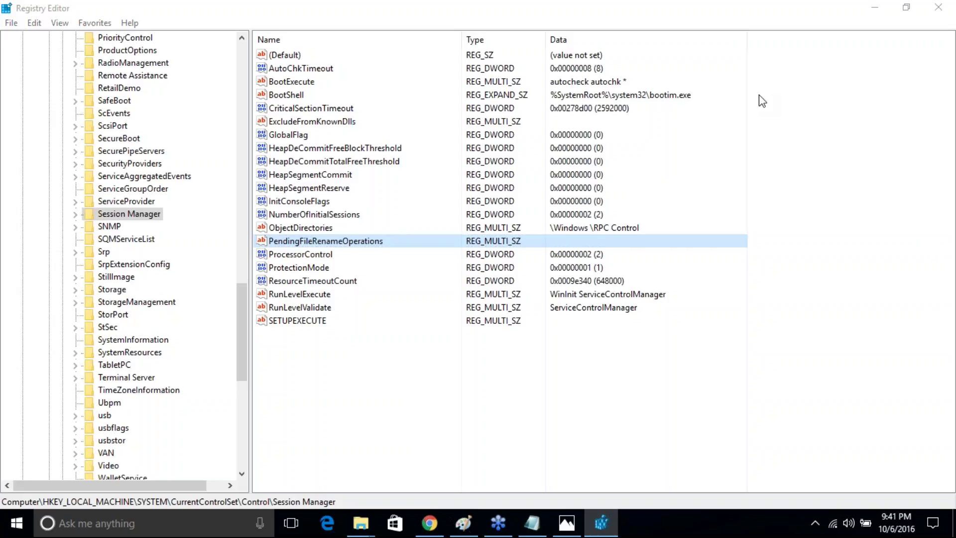
Step: Reopen PendingFileRenameOperations to confirm it is empty, close it with OK, and switch to Photos
double_click(355, 241)
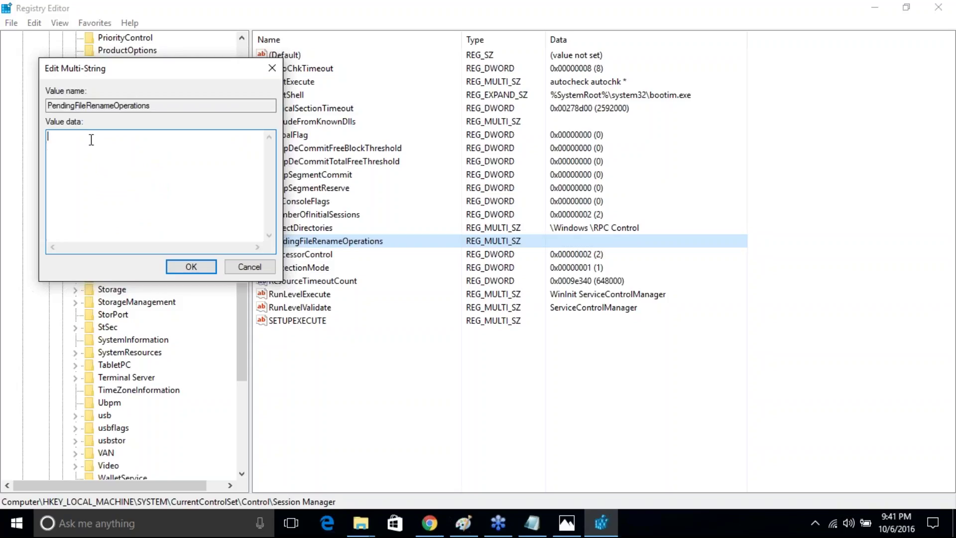
left_click(180, 269)
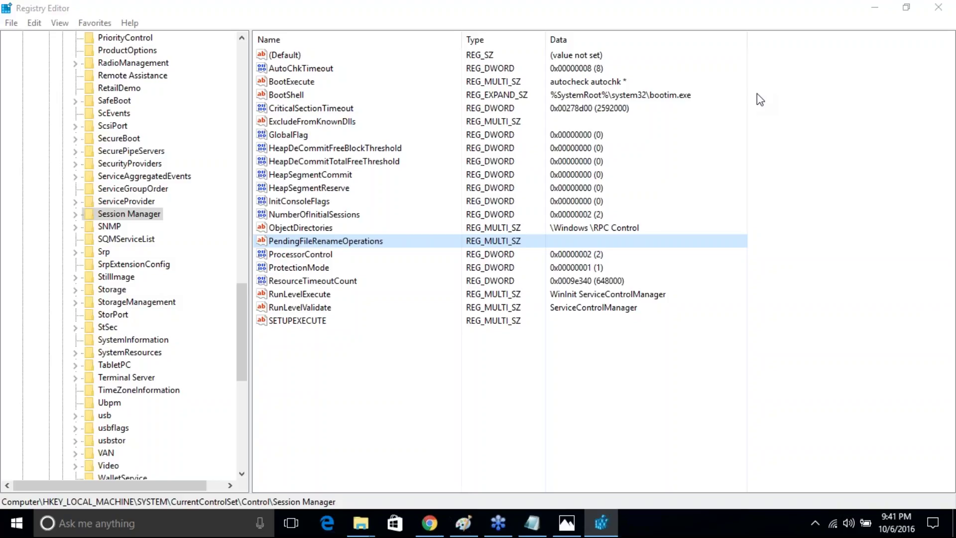
key("alt+Tab")
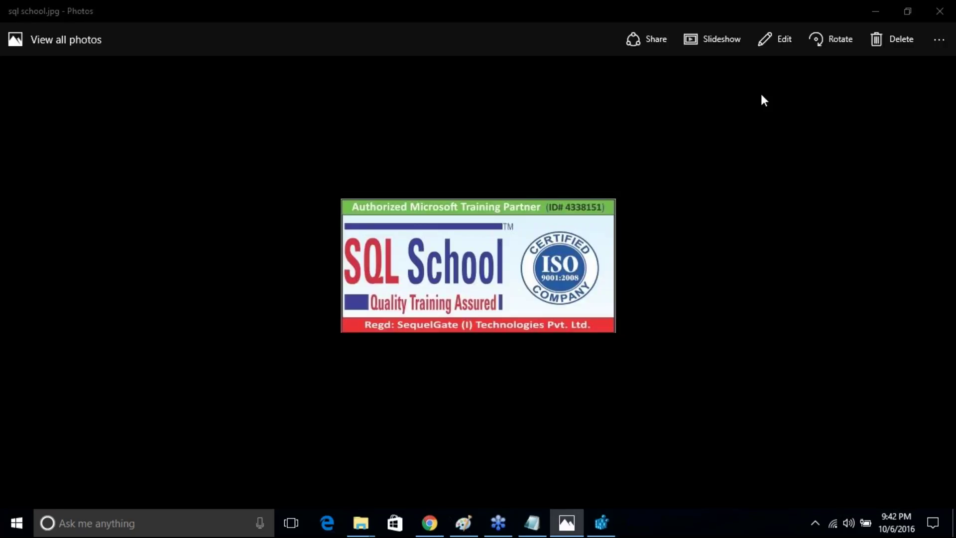